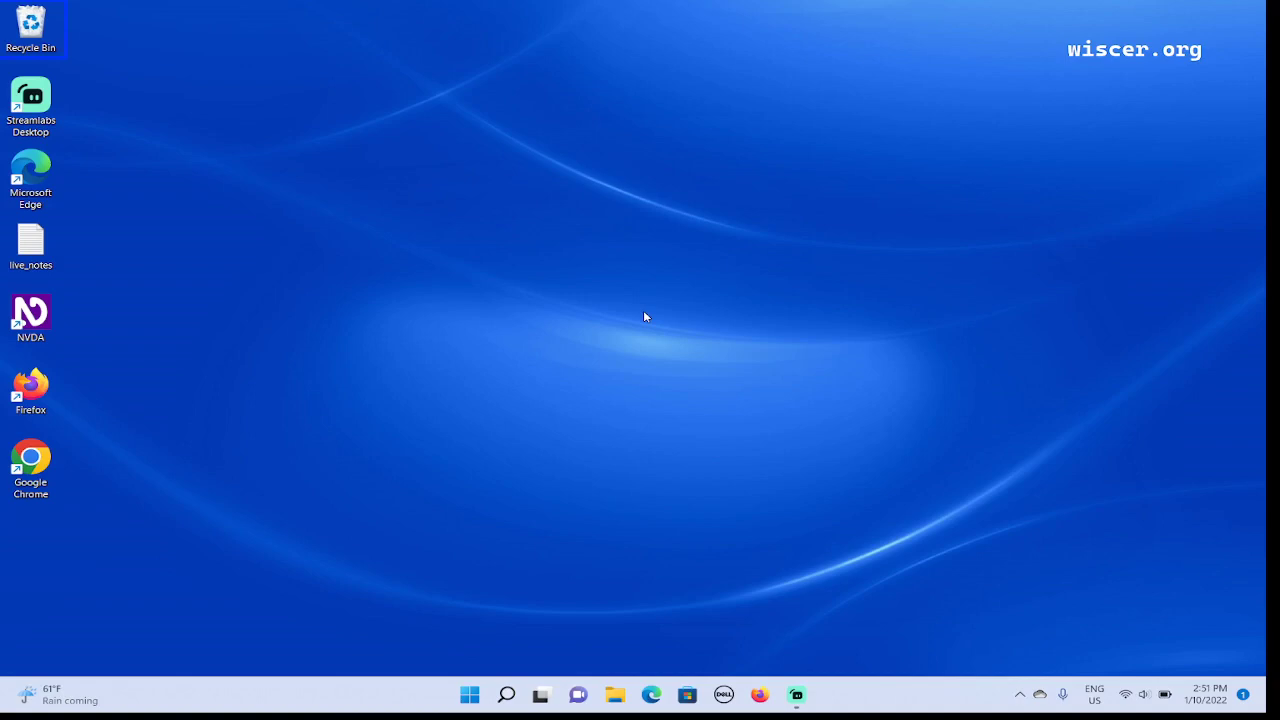
Find Microsoft Edge with the system search and launch it
key(super+e)
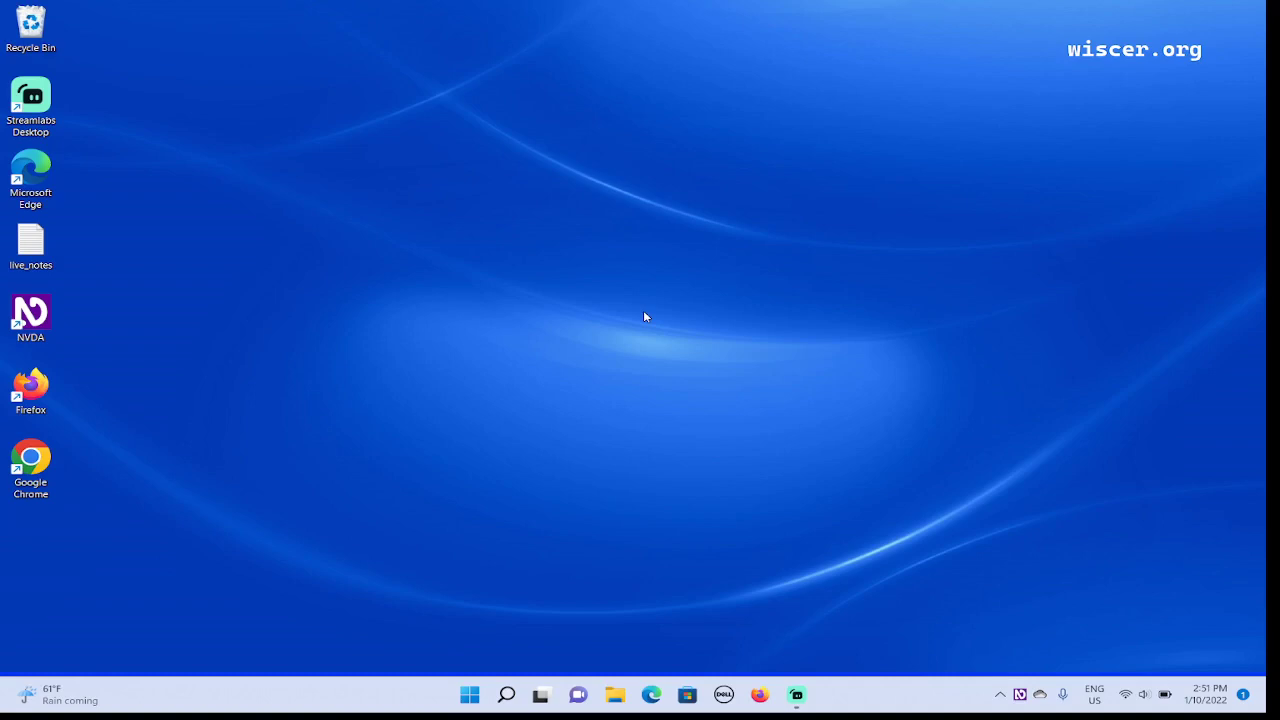
key(super)
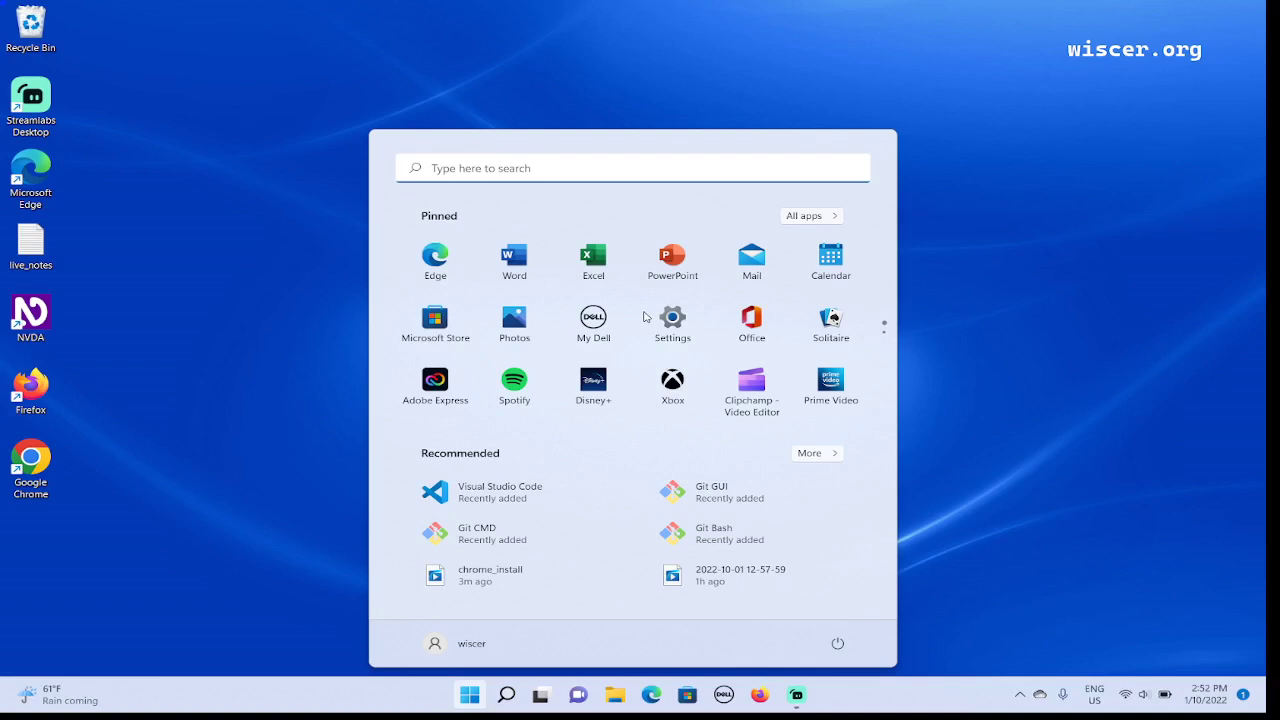
text(edge)
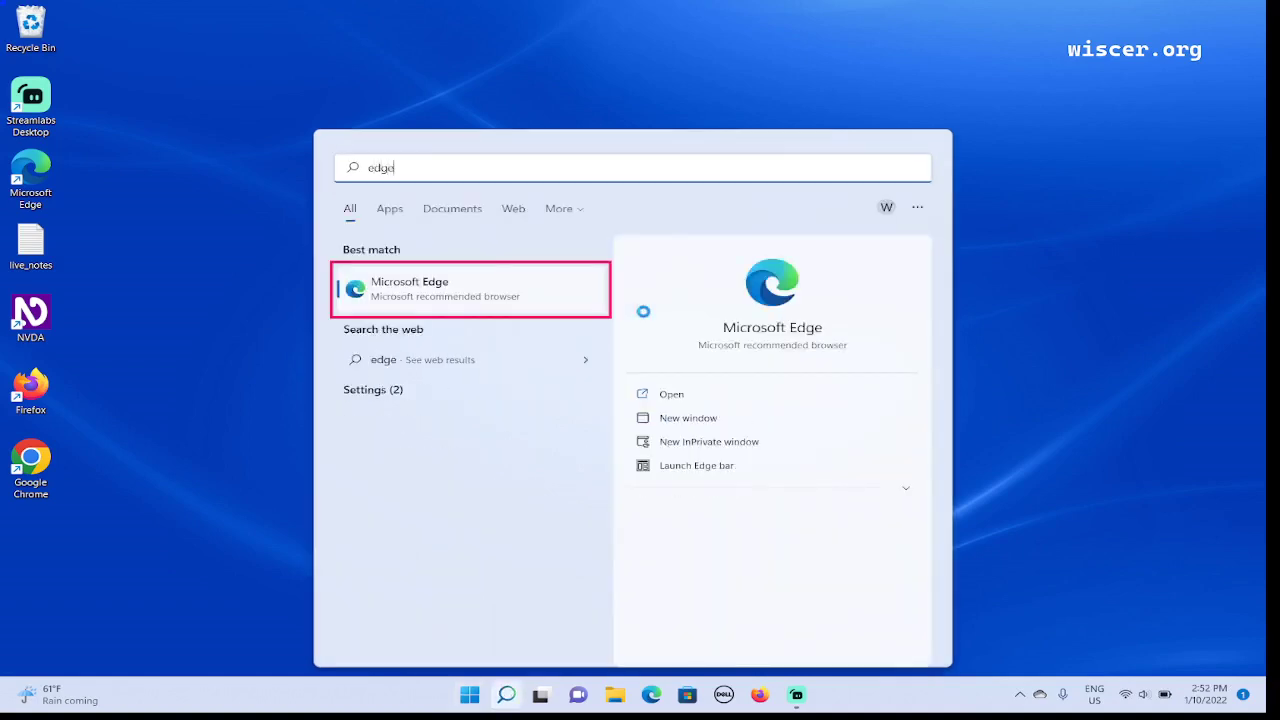
key(Return)
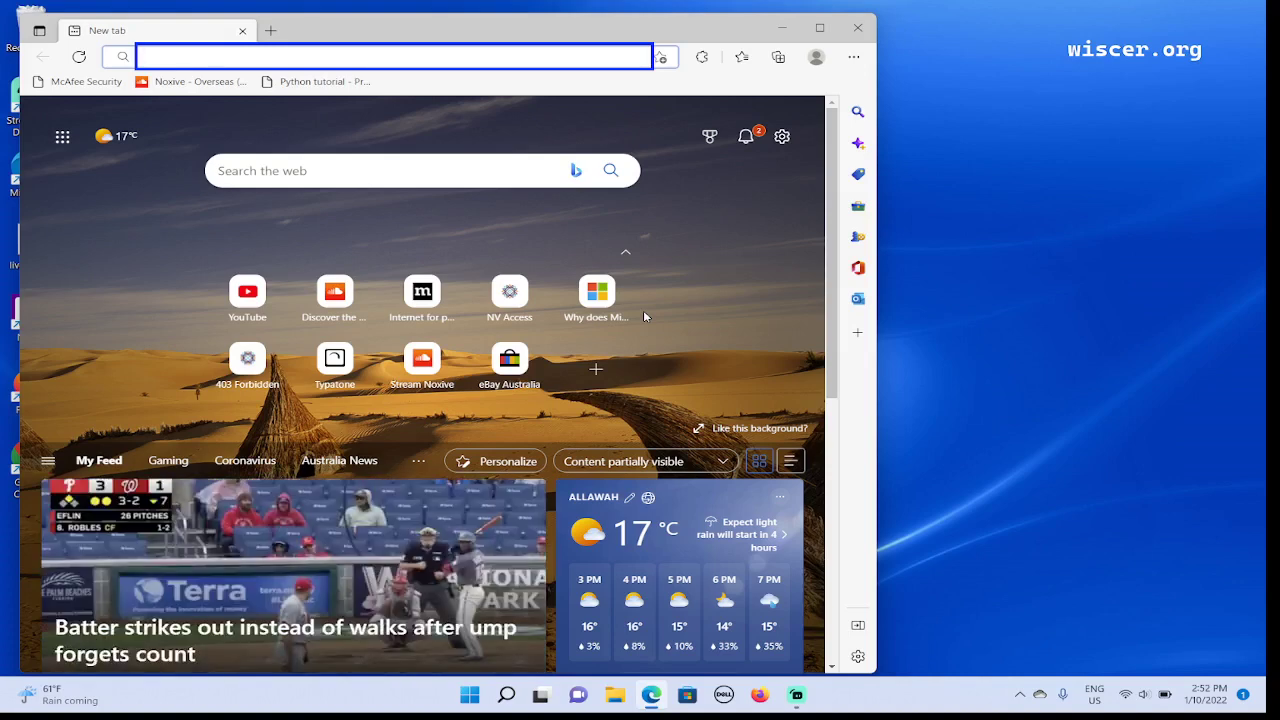
Search the web for "download vscode"
text(downloa)
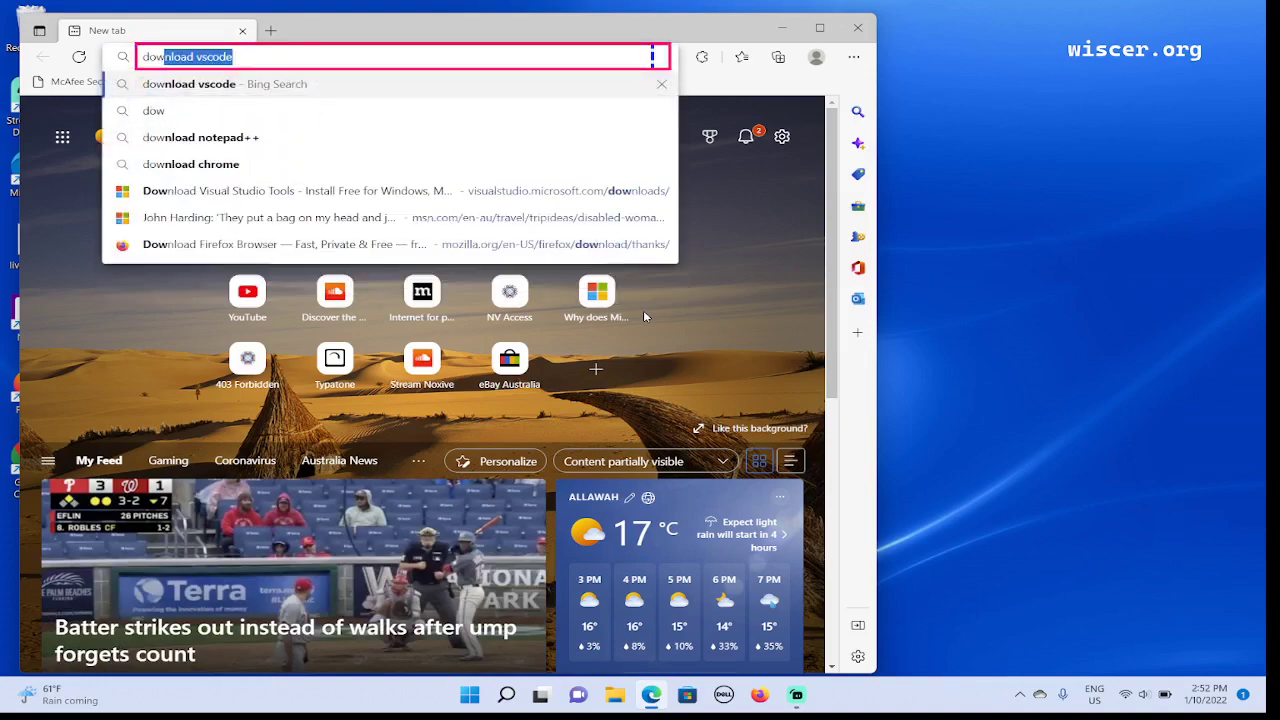
text(d vscoe)
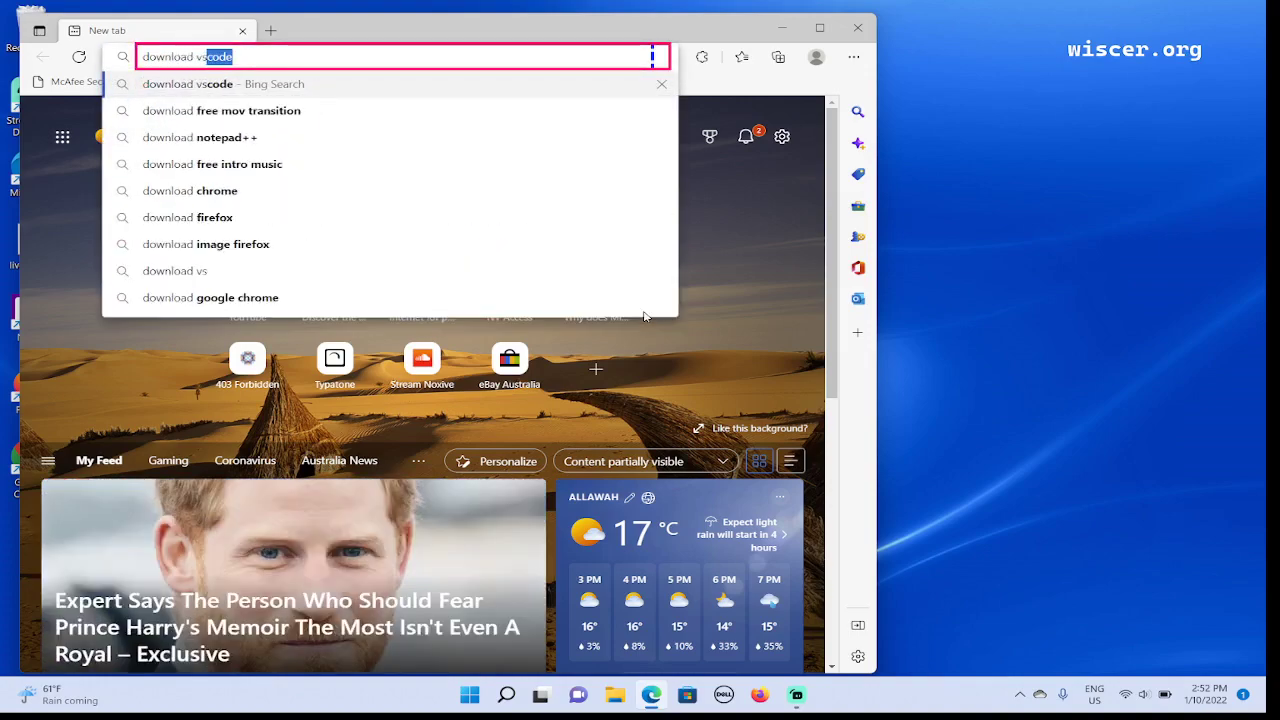
key(BackSpace)
key(BackSpace)
text(ode)
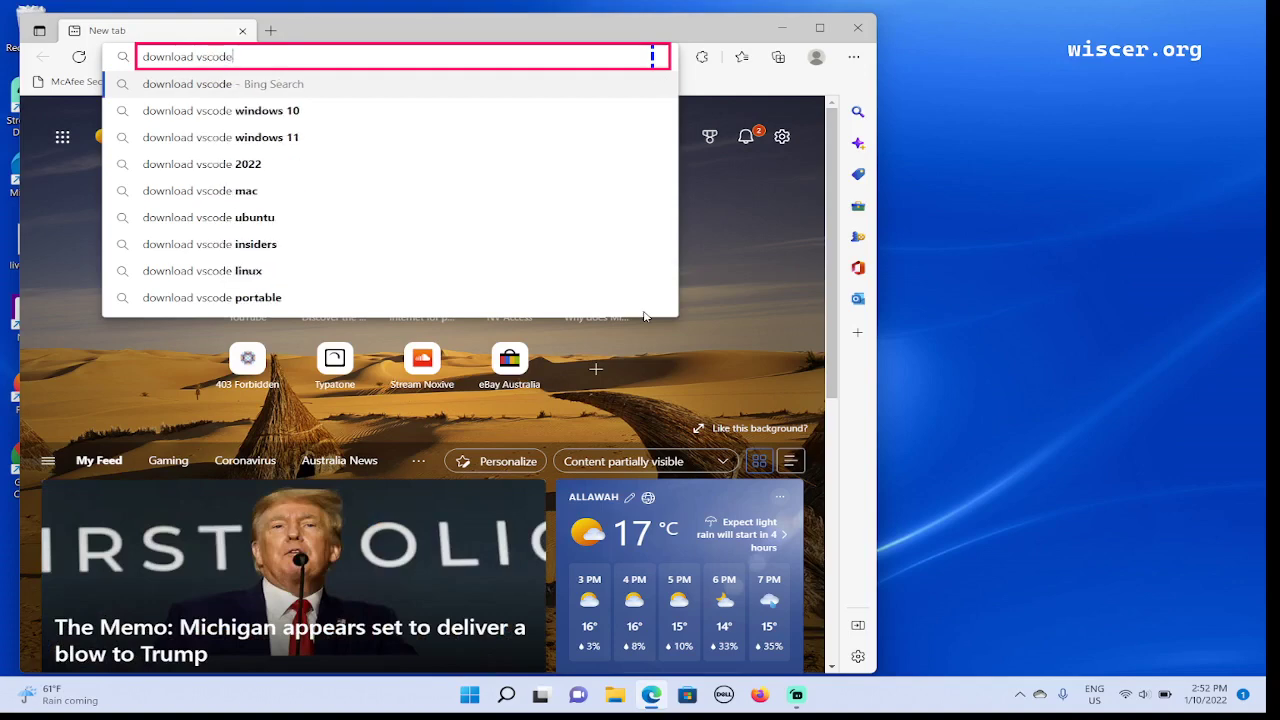
key(Return)
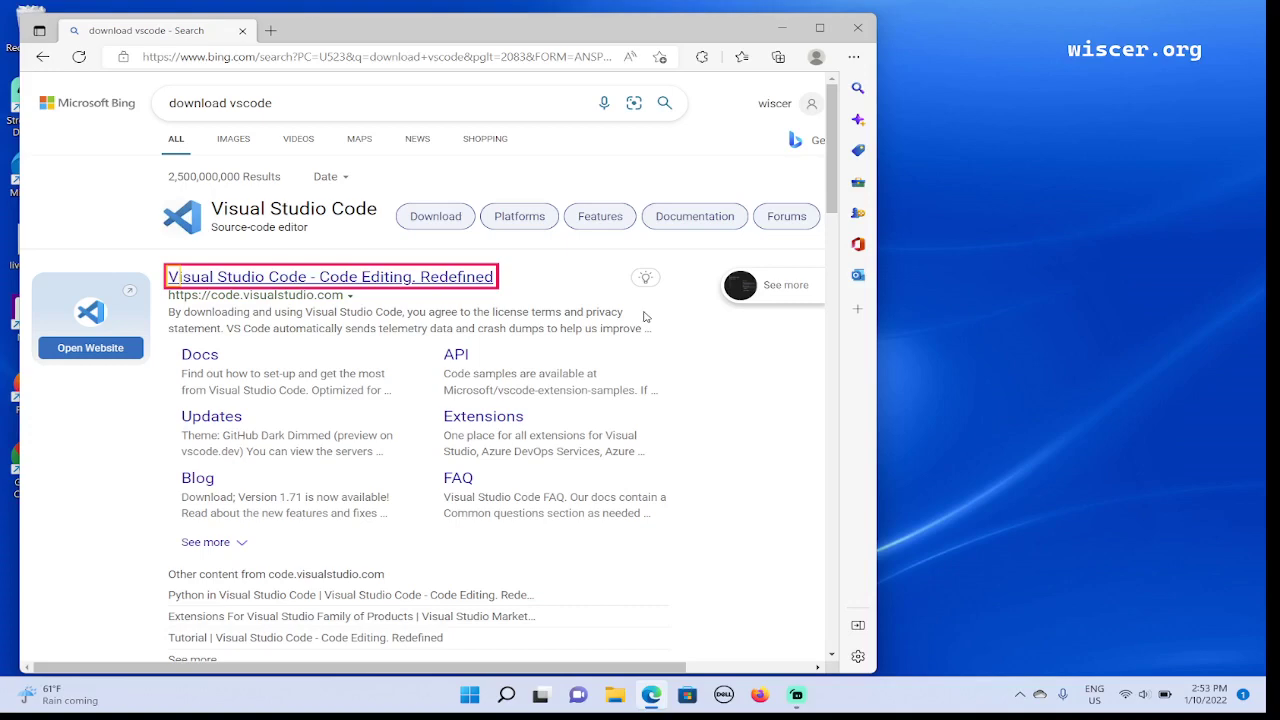
Open the "Visual Studio Code - Code Editing. Redefined" search result
key(Tab)
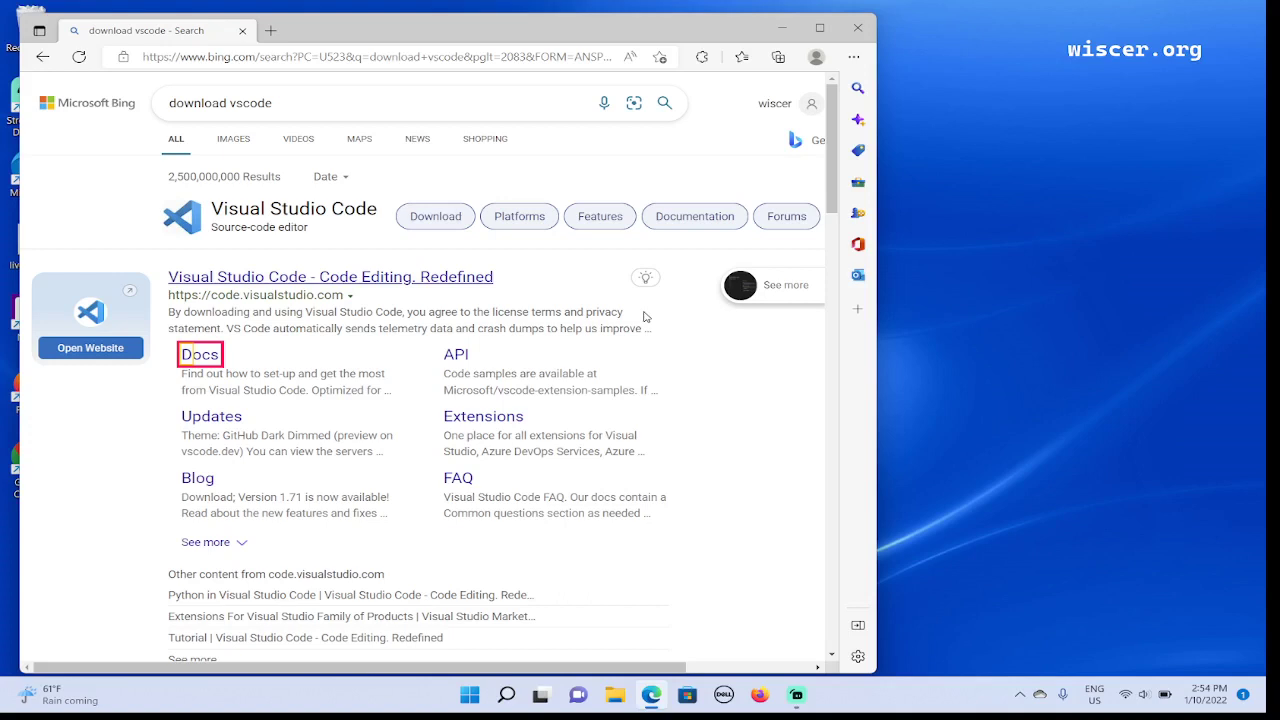
key(shift+Tab)
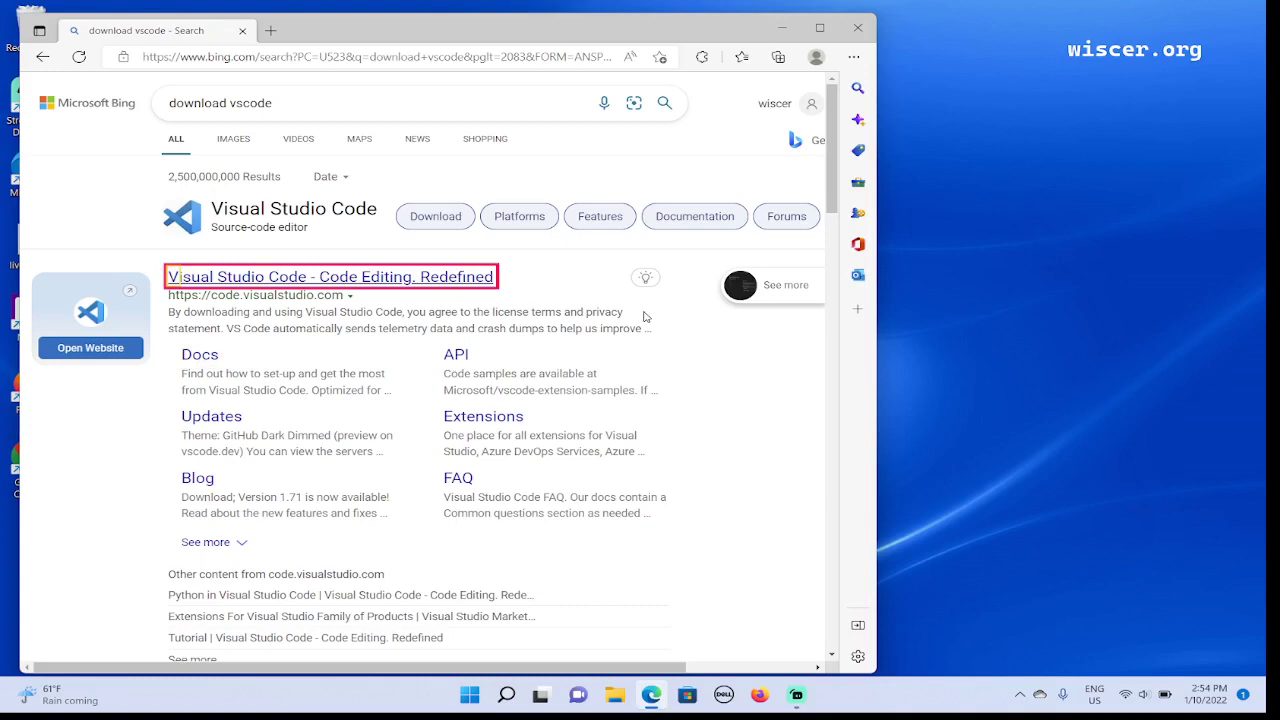
key(Return)
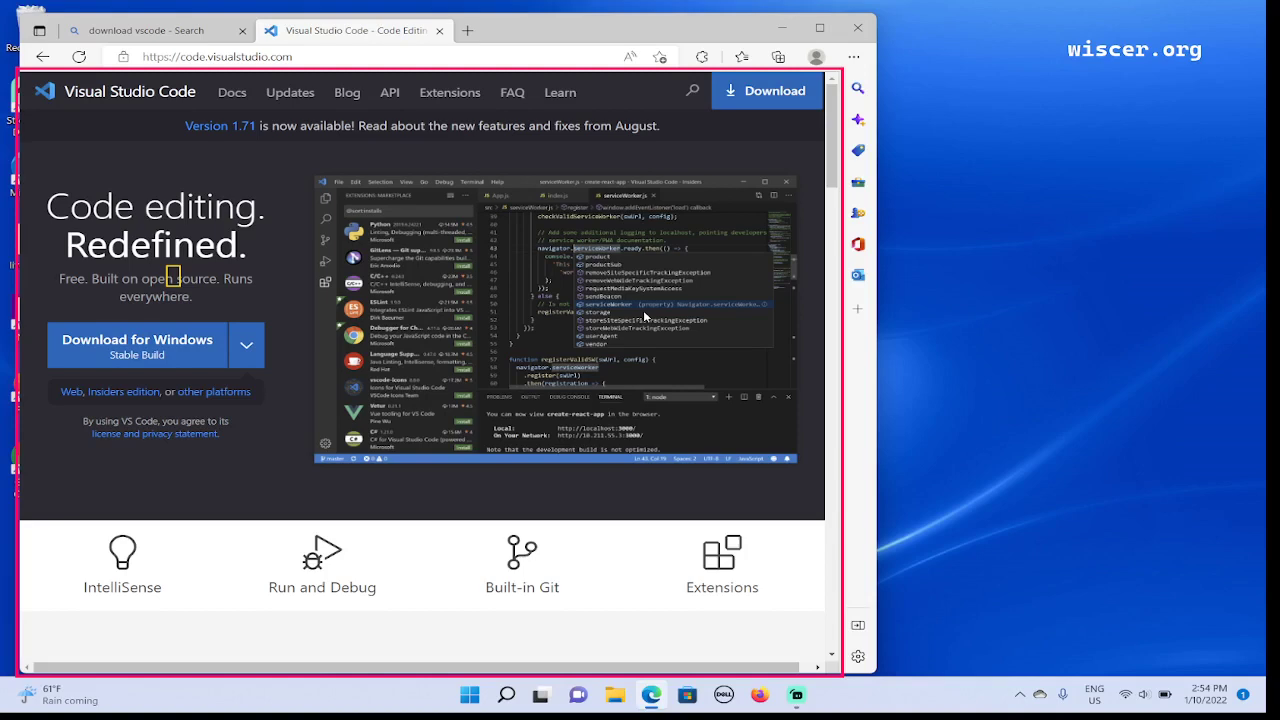
Download the stable Windows build of Visual Studio Code from its home page and launch the setup file
key(ctrl+l)
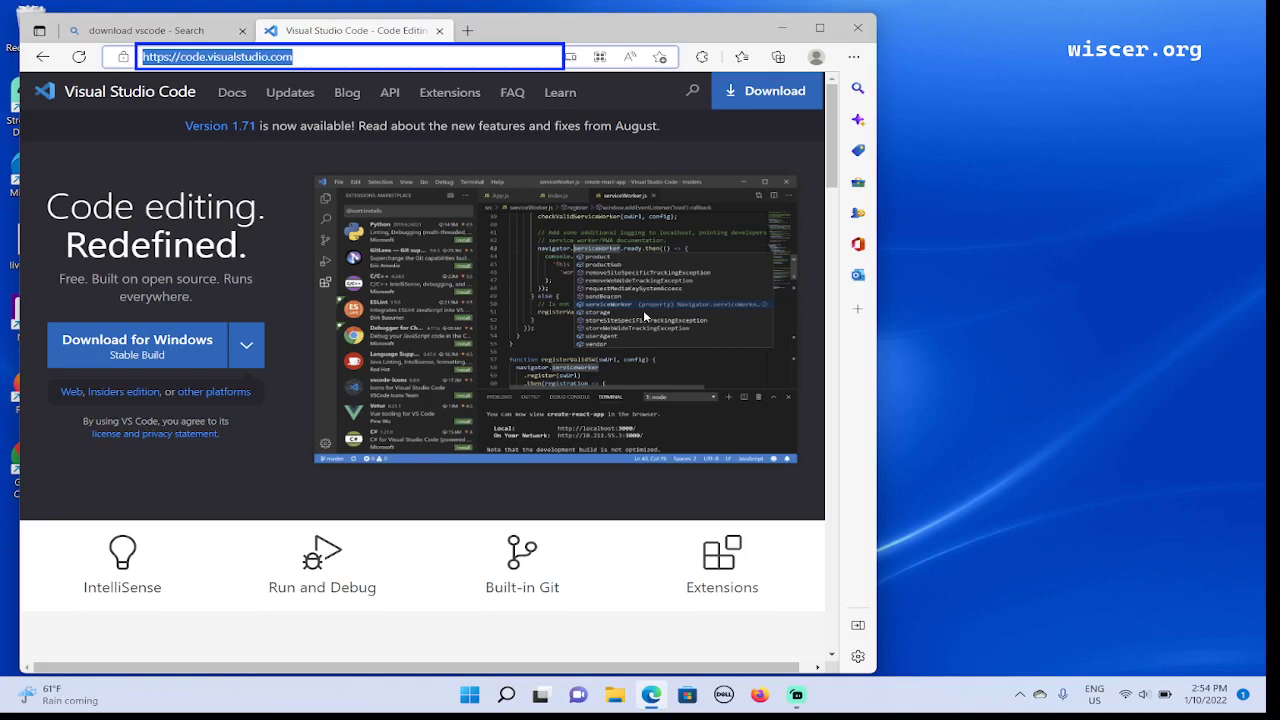
click(644, 316)
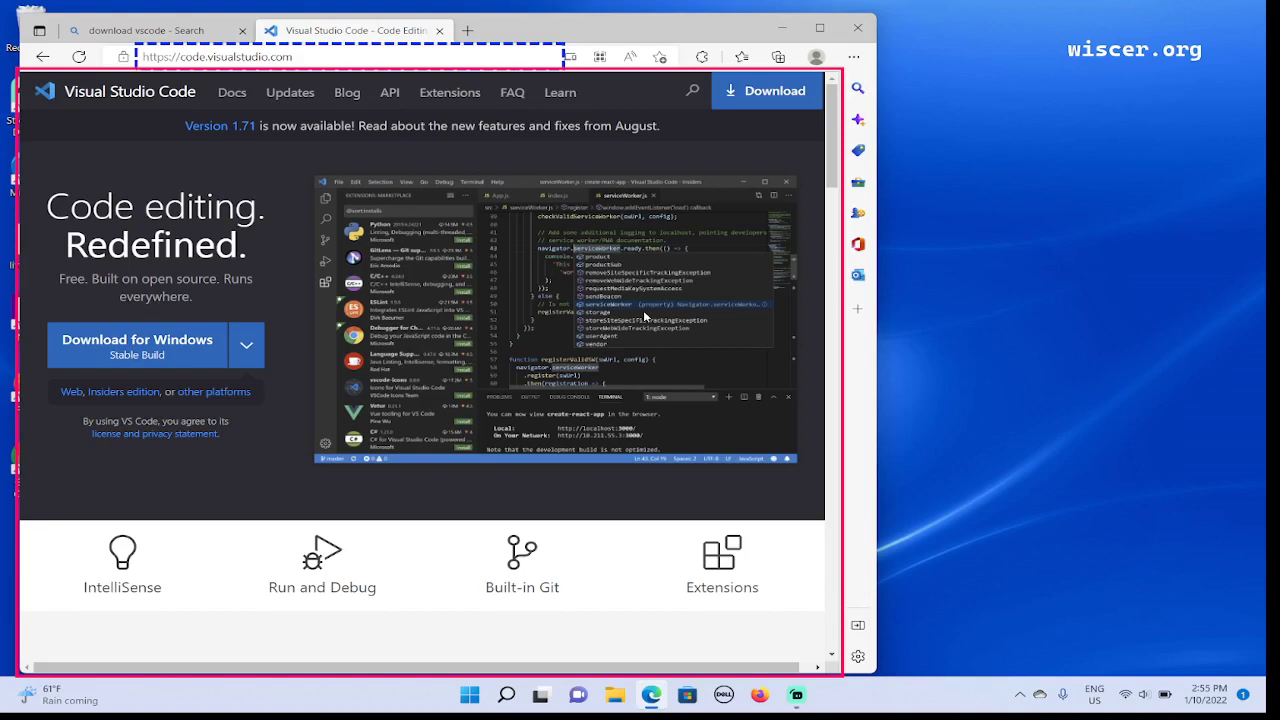
key(h)
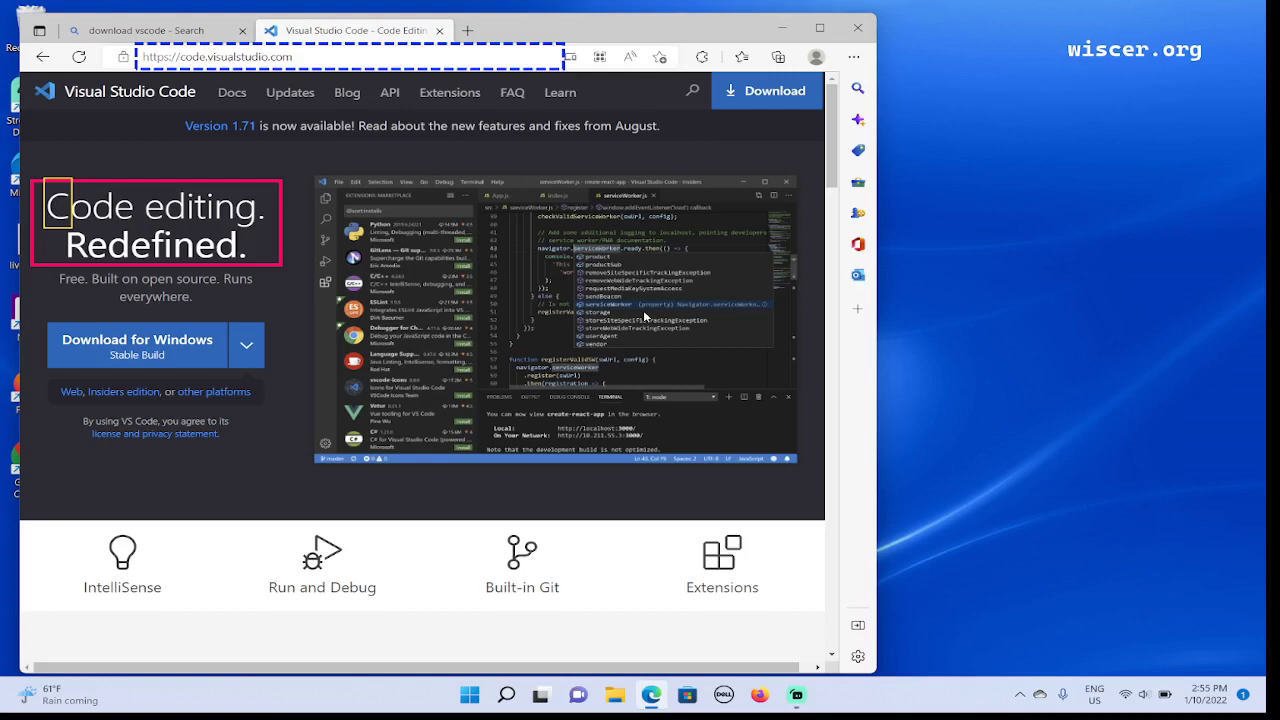
key(ctrl+End)
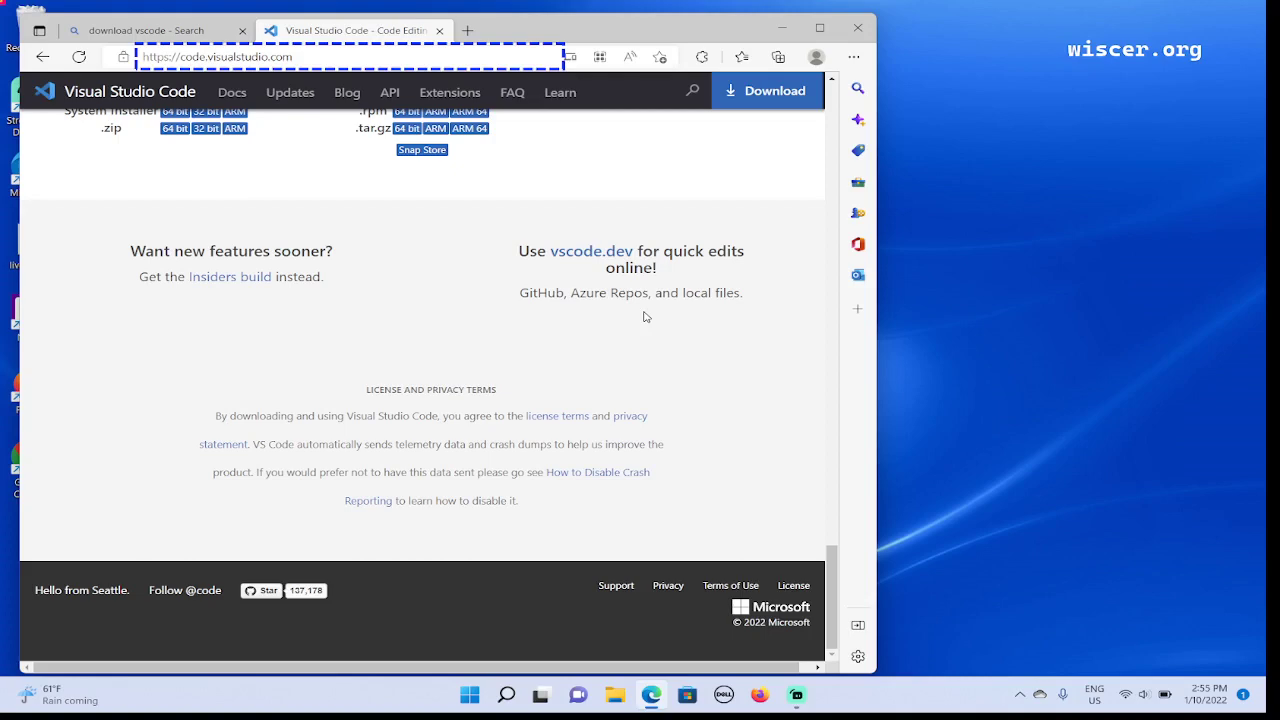
scroll(645, 317, up, 20)
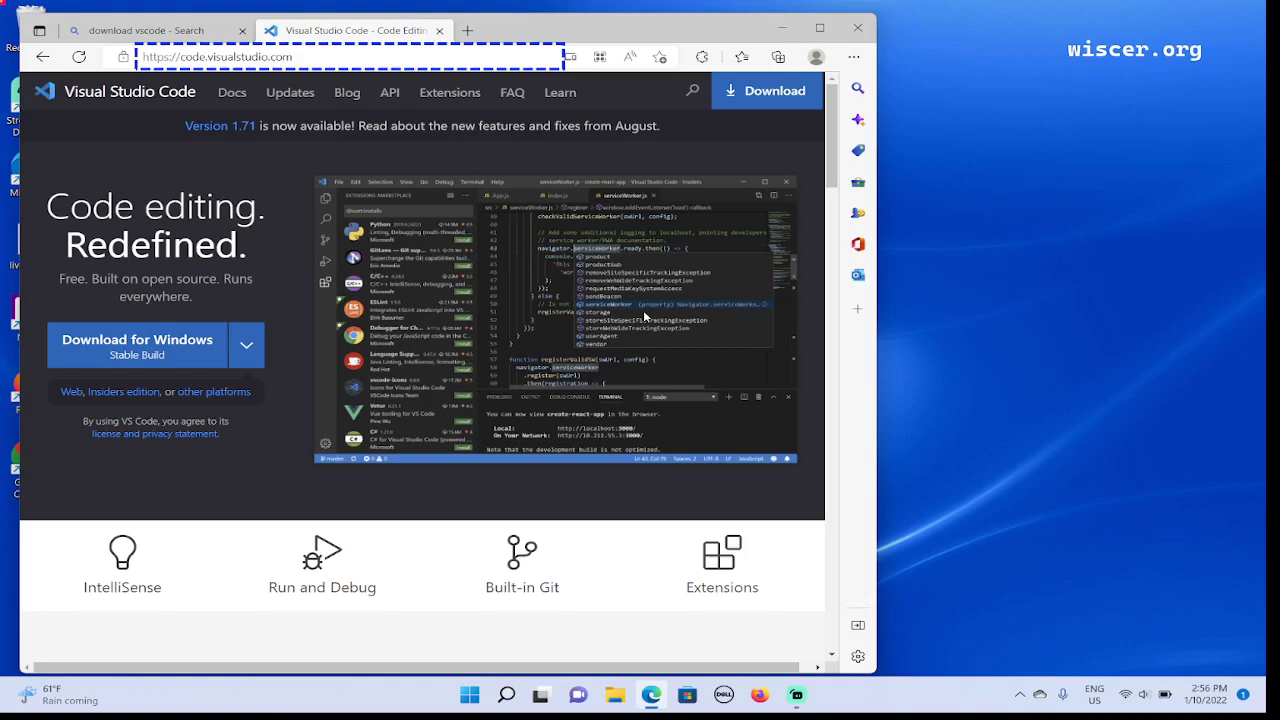
key(Down)
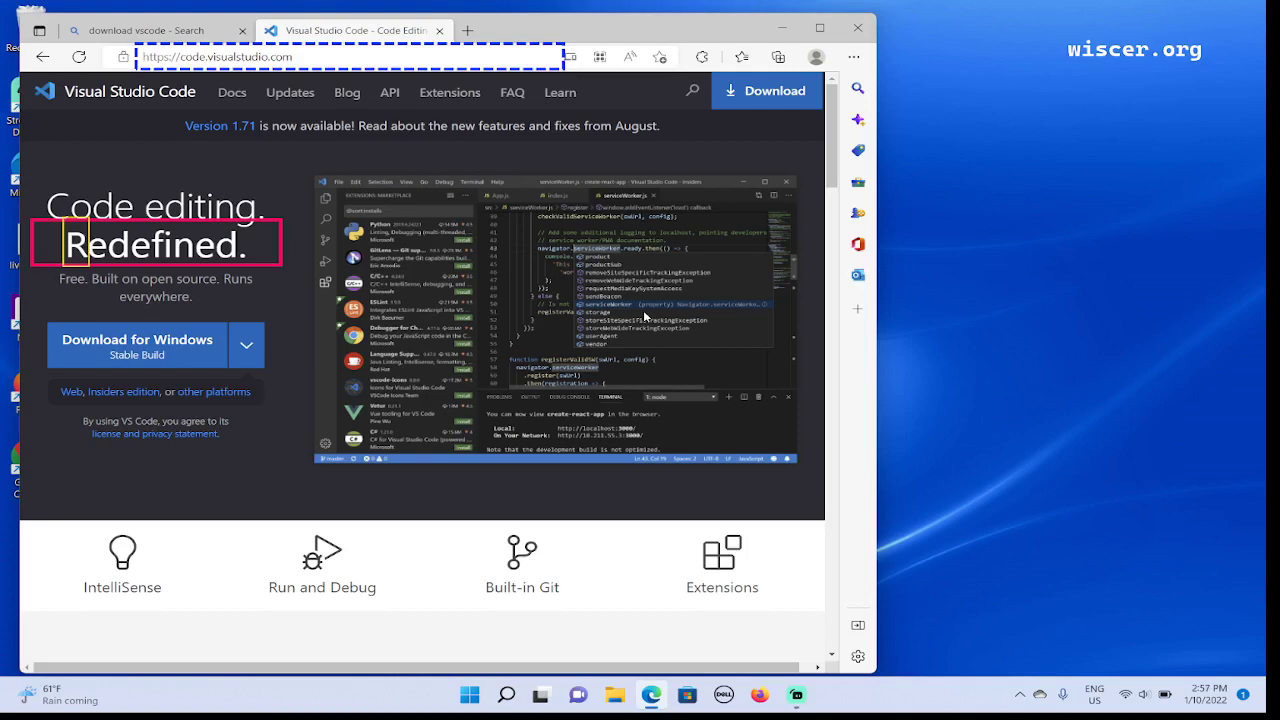
key(Down)
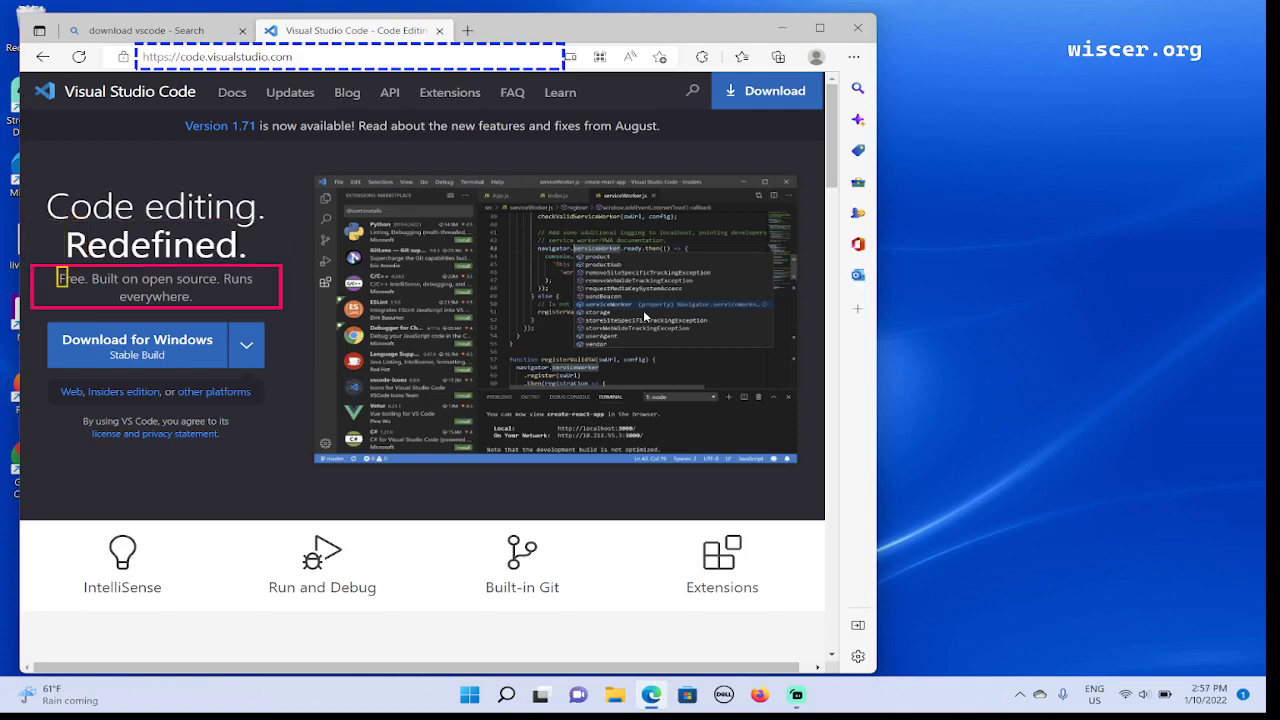
key(Down)
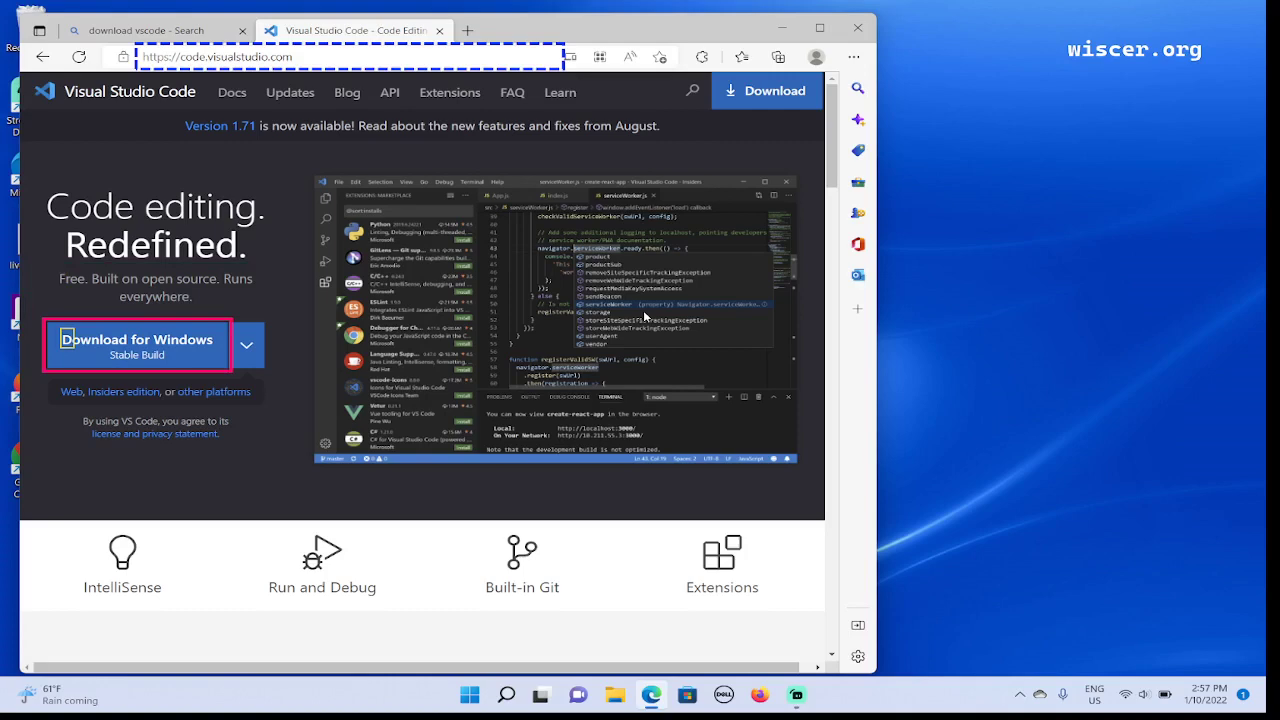
key(Return)
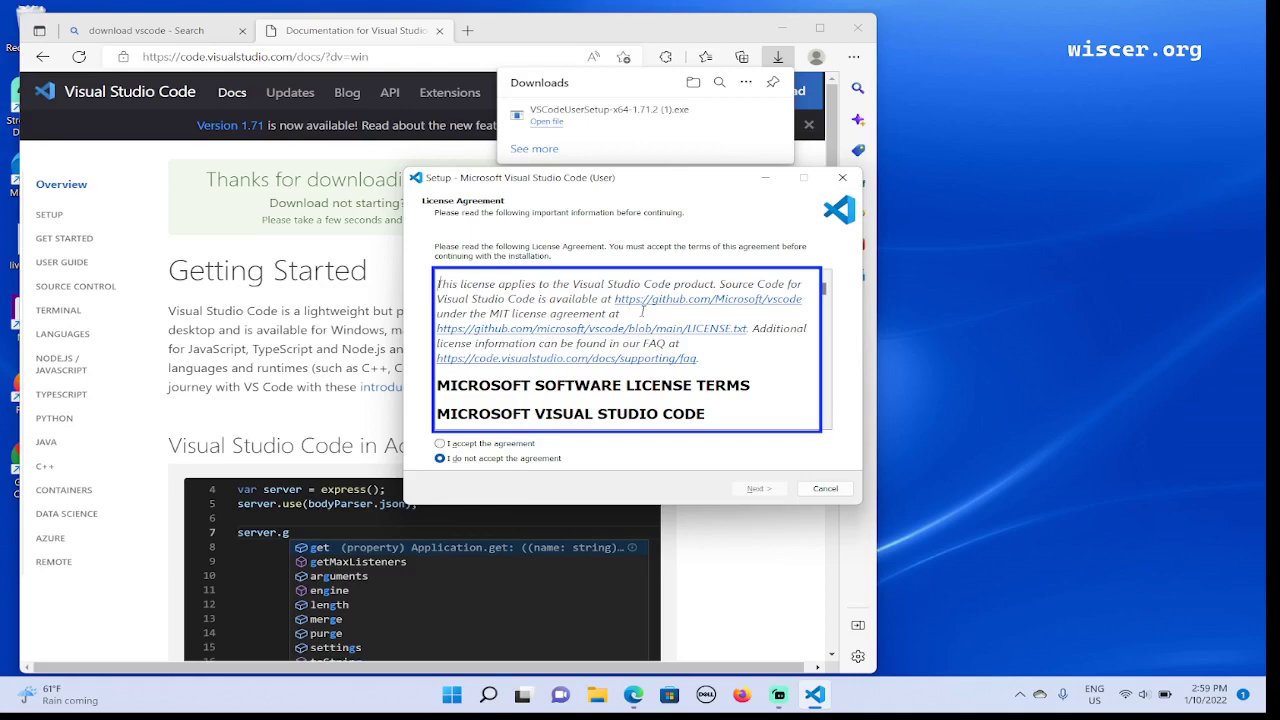
Accept the license agreement in the Visual Studio Code setup and continue to the additional tasks
key(Tab)
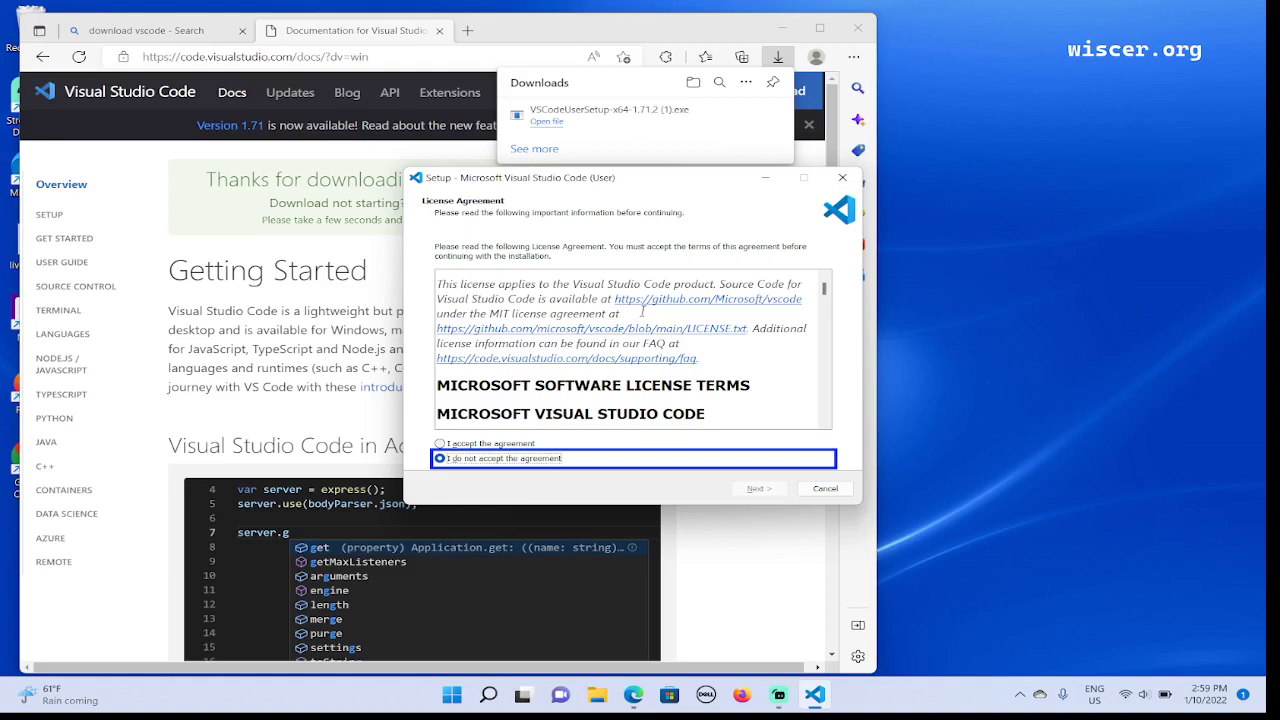
key(Up)
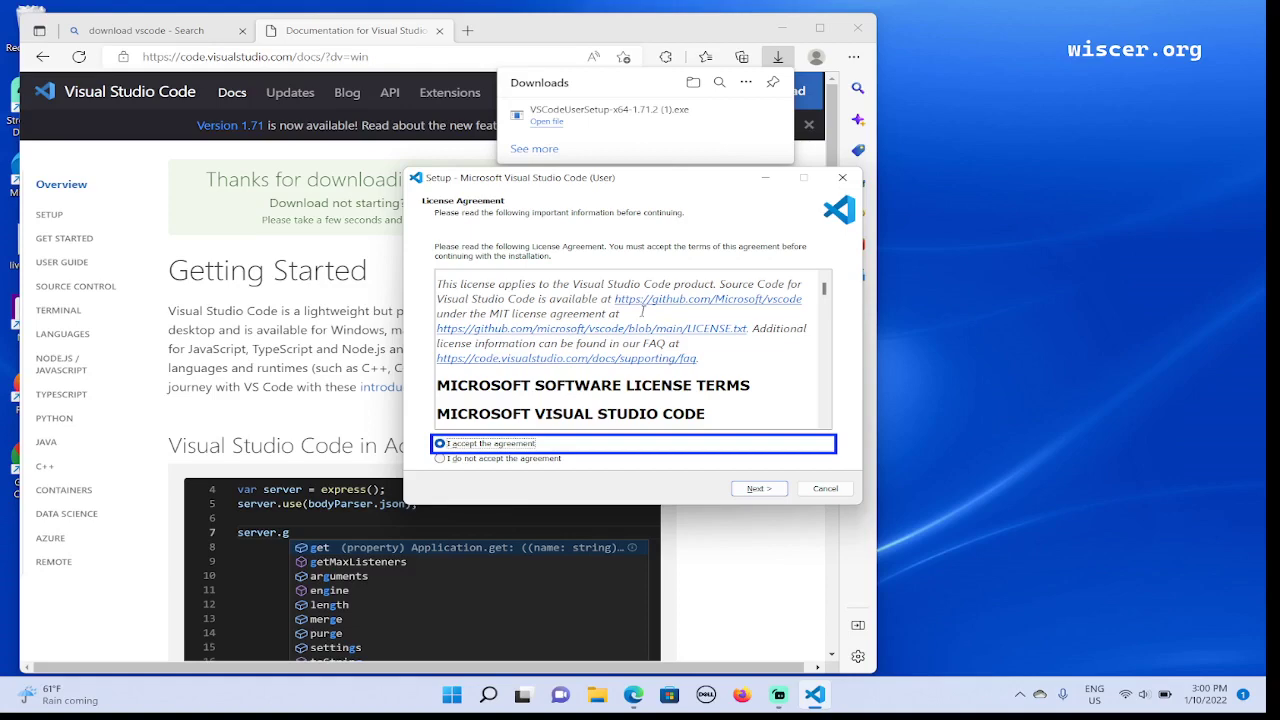
key(Tab)
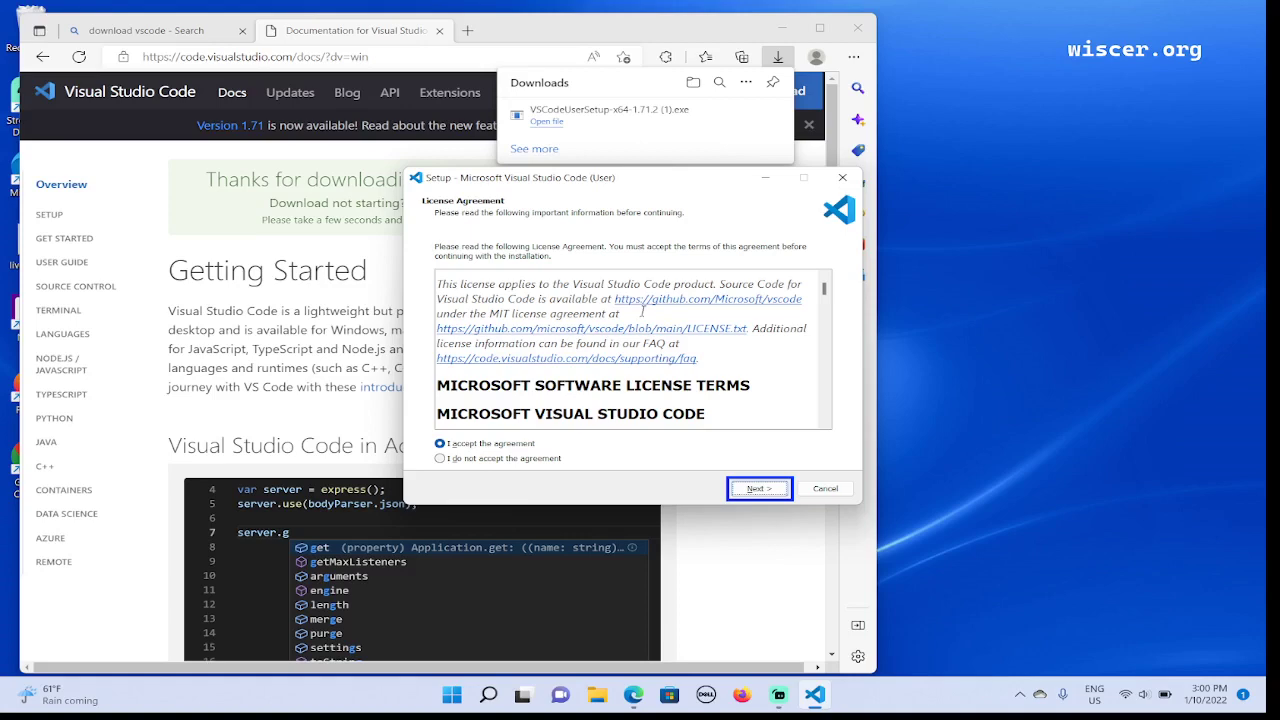
key(Return)
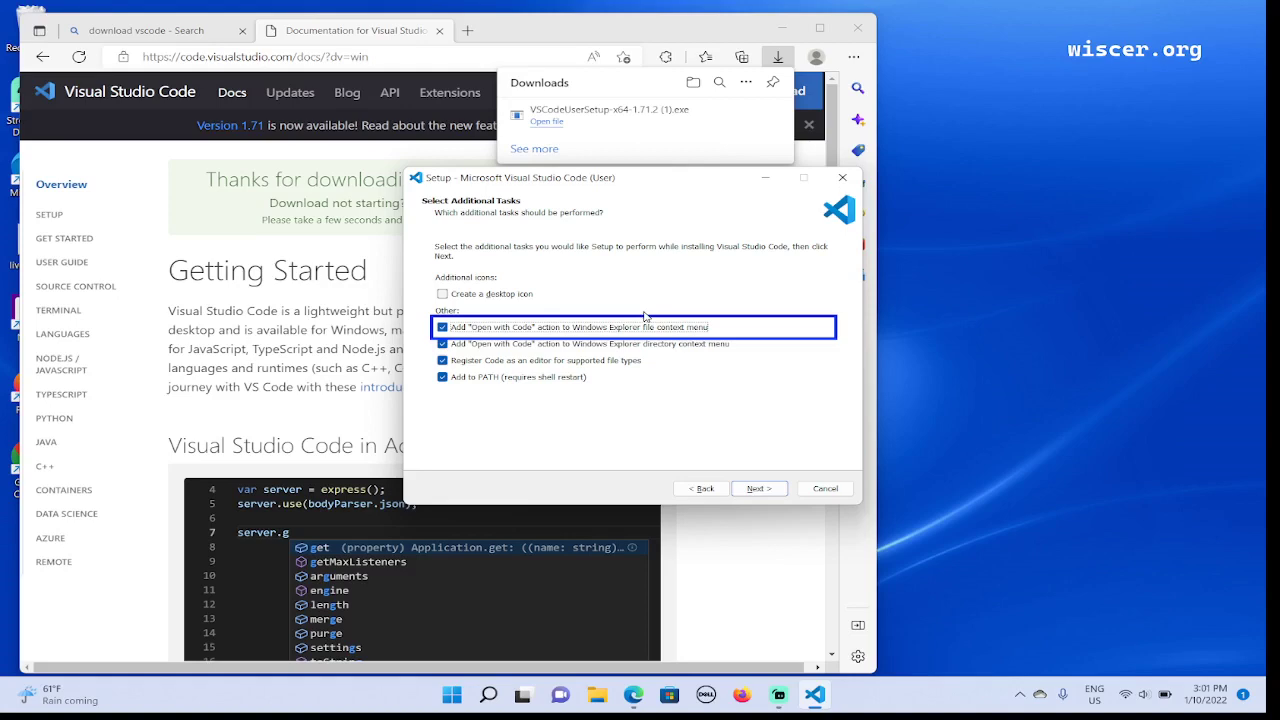
Leave the desktop icon off, keep both "Open with Code" actions, editor registration and Add to PATH selected, and continue to the installation summary
key(Up)
key(Down)
key(space)
key(Down)
click(645, 318)
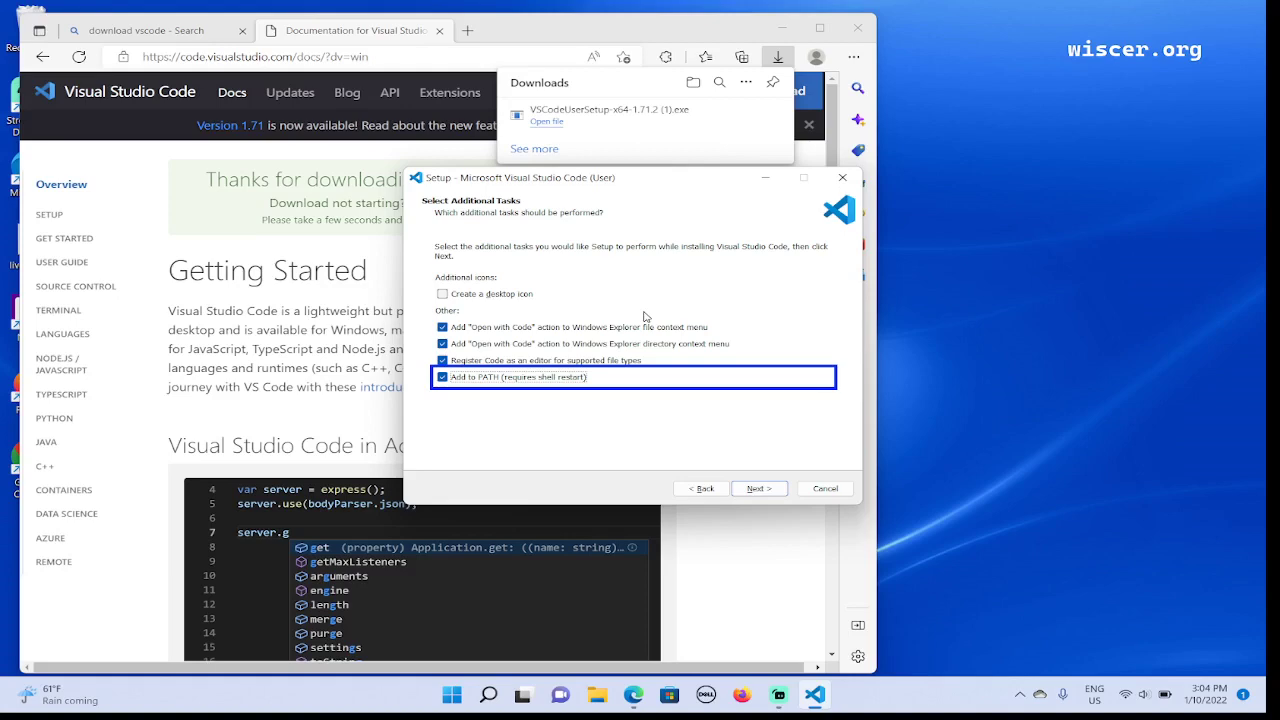
key(space)
key(space)
key(Down)
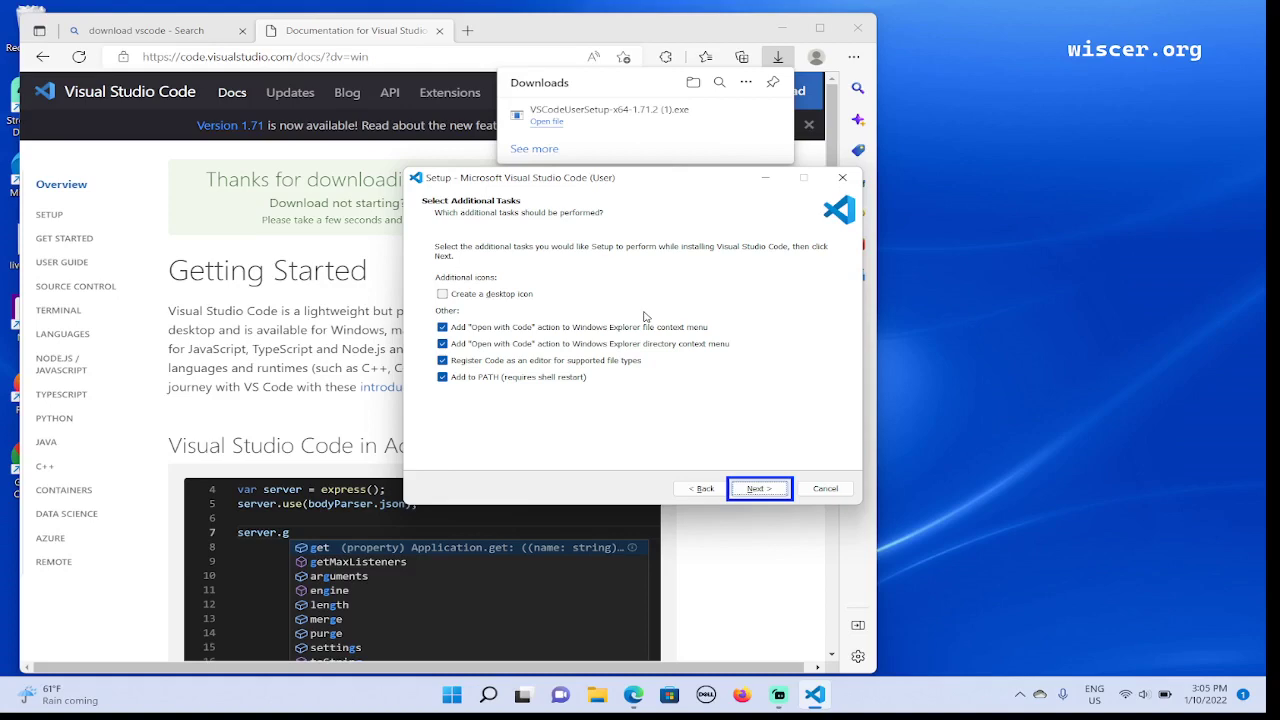
key(Return)
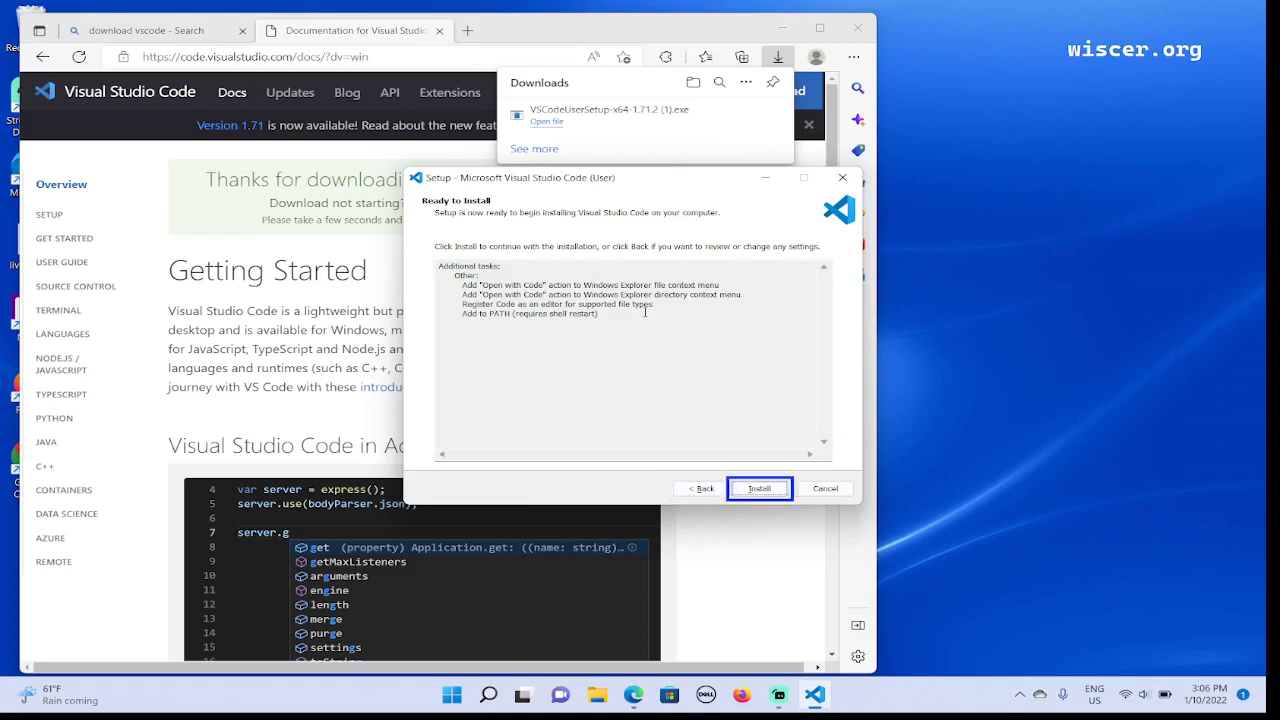
Install Visual Studio Code and finish the setup wizard with Launch Visual Studio Code selected
key(Return)
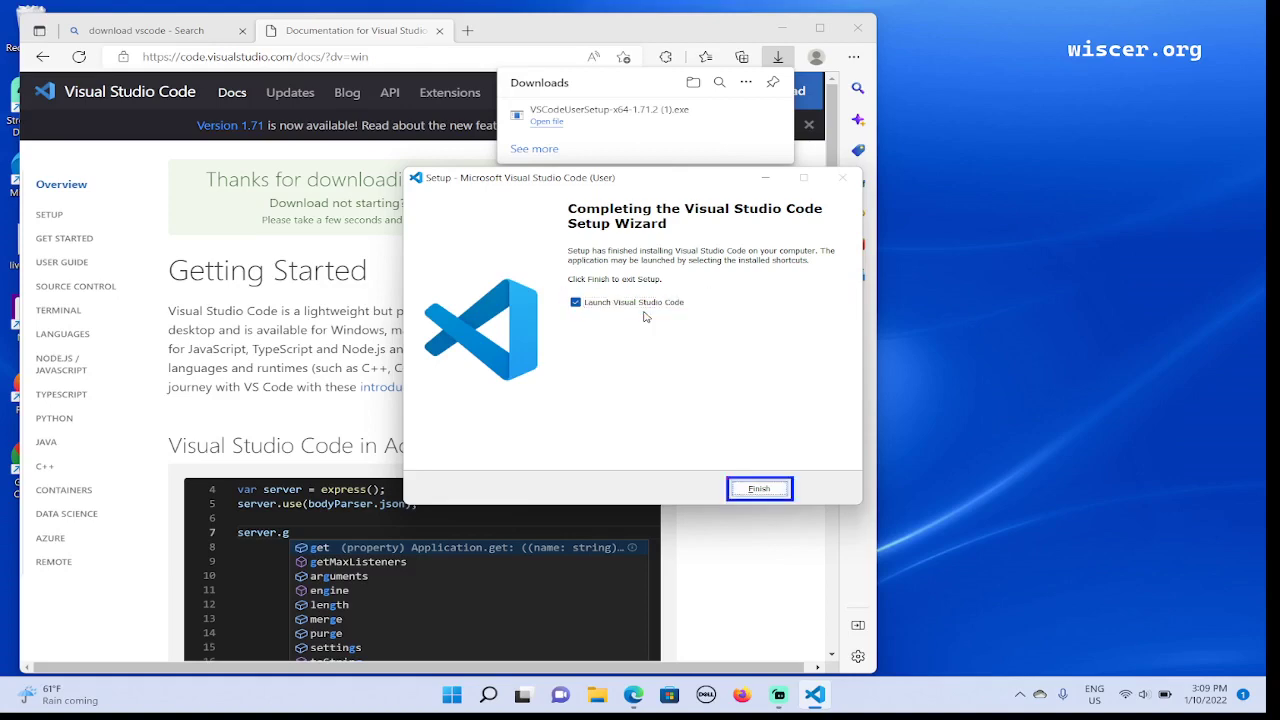
key(Return)
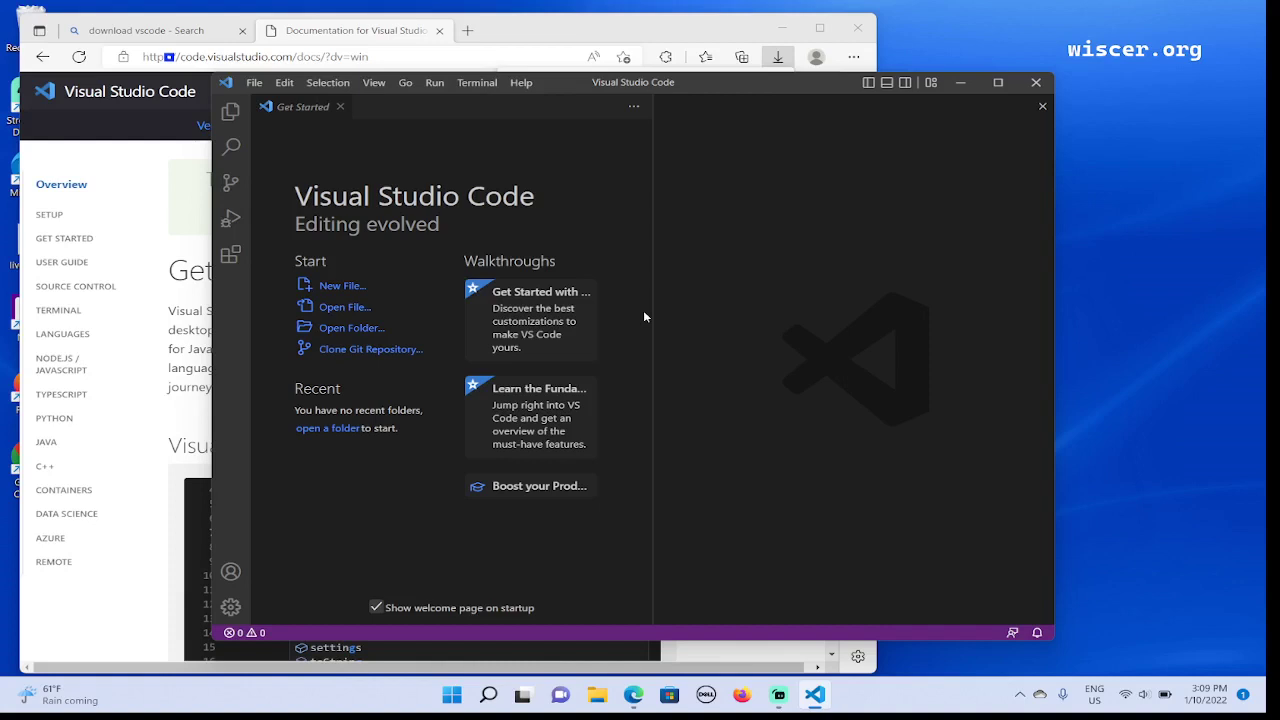
Show the Explorer side bar in Visual Studio Code and hide it again
key(ctrl+b)
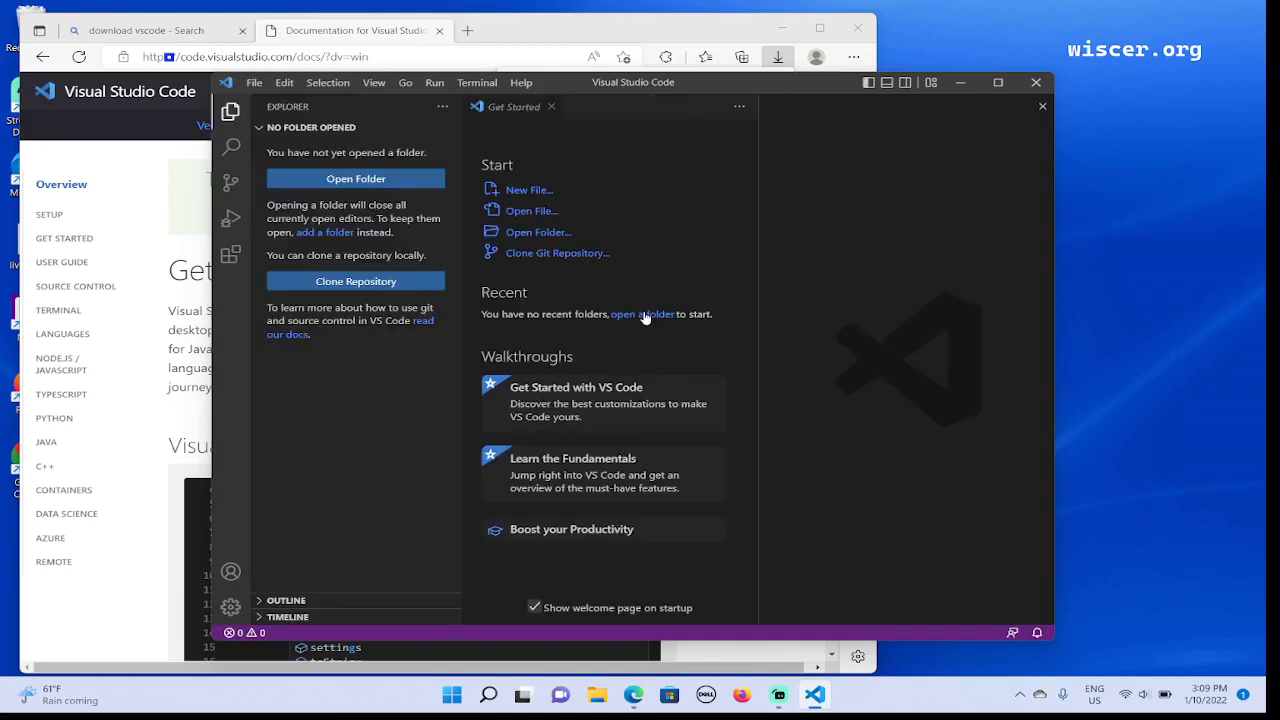
key(ctrl+b)
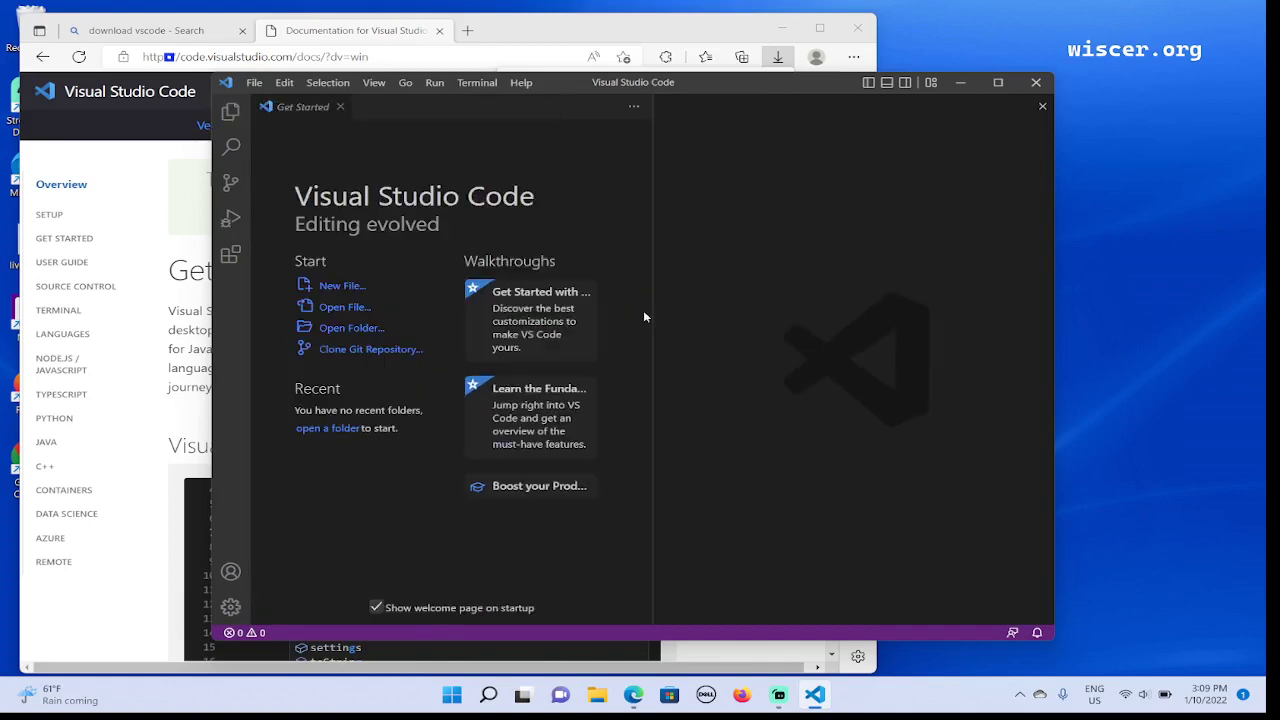